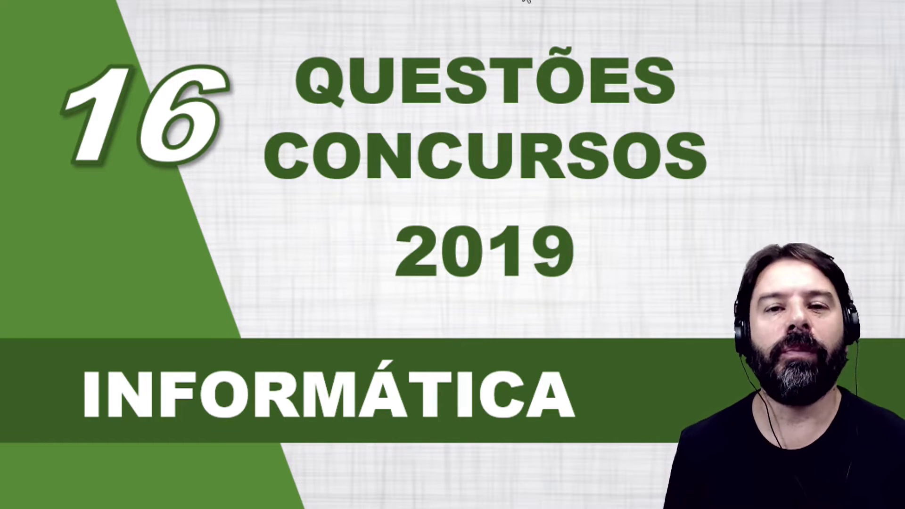
Show the UFU-MG 2019 Excel shortcut question slide, then bring up the blank Pasta1 workbook
key("Right")
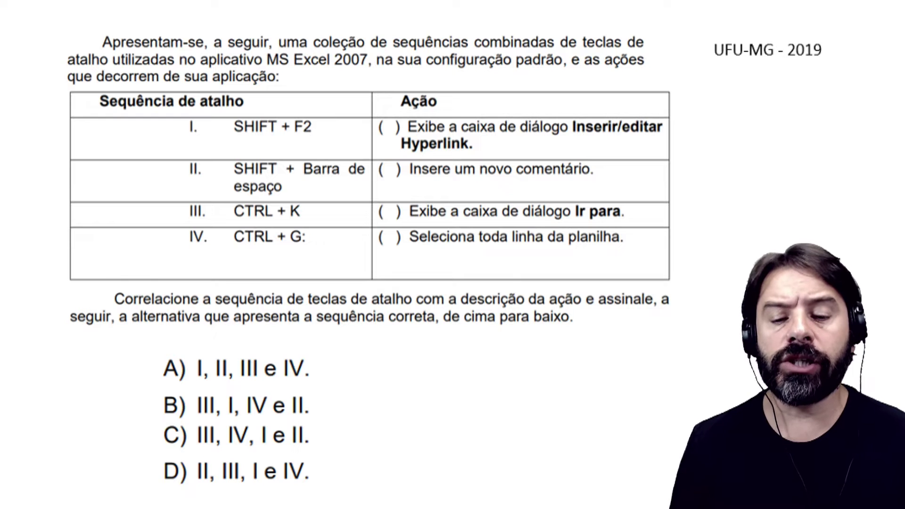
key("alt+Tab")
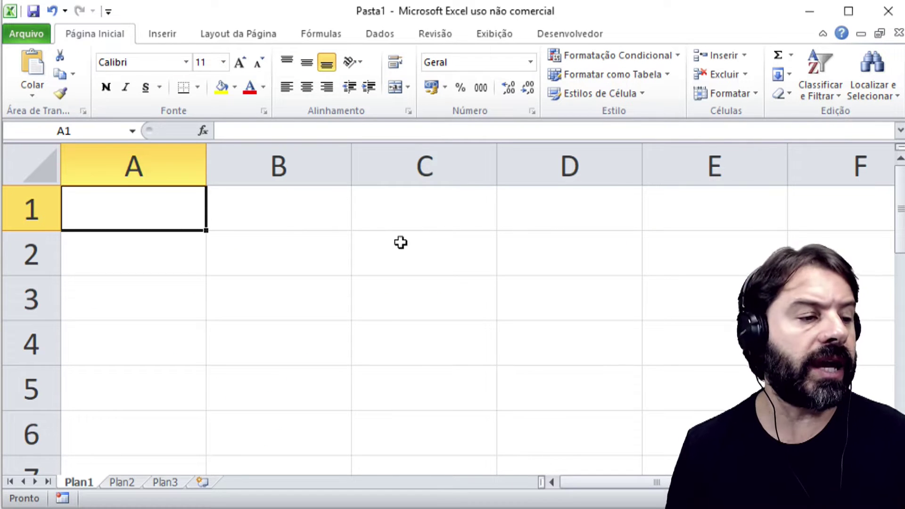
Enter the headers Aulas and Cursos in cells A1 and B1
left_click(286, 252)
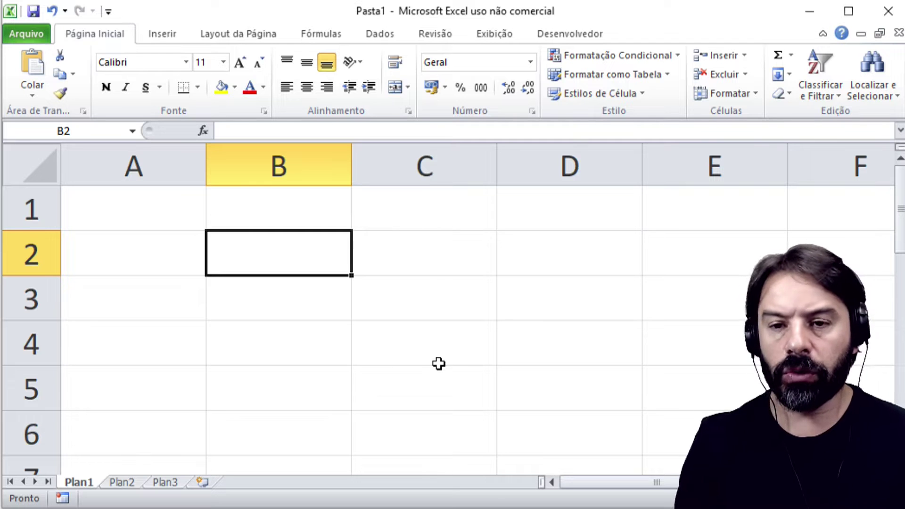
key("Up")
key("Left")
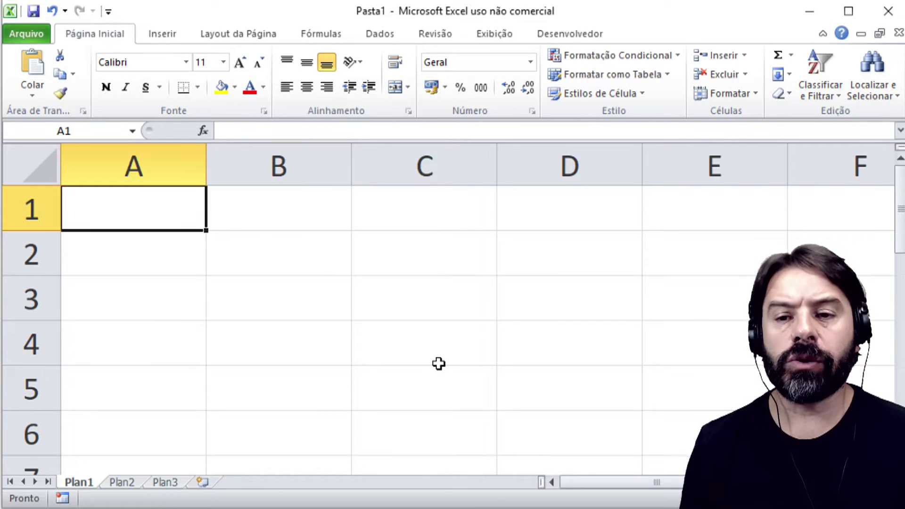
type("Aulas")
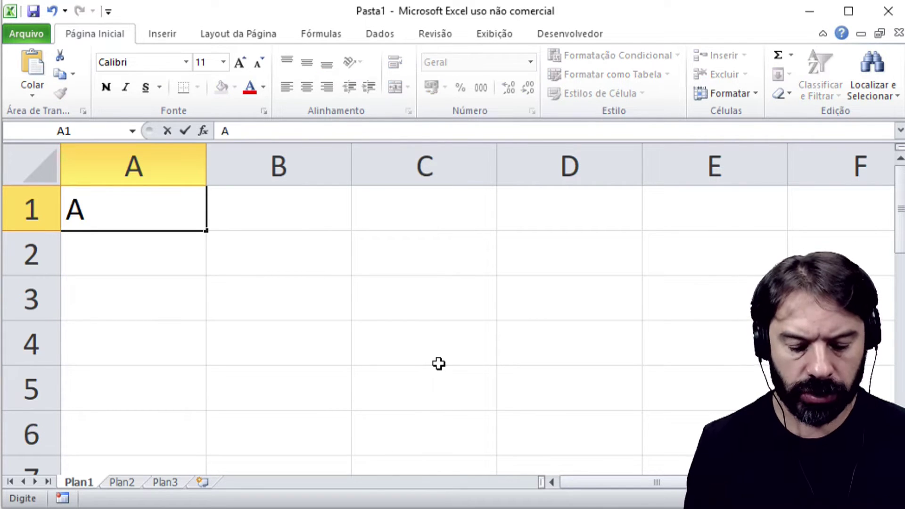
key("Tab")
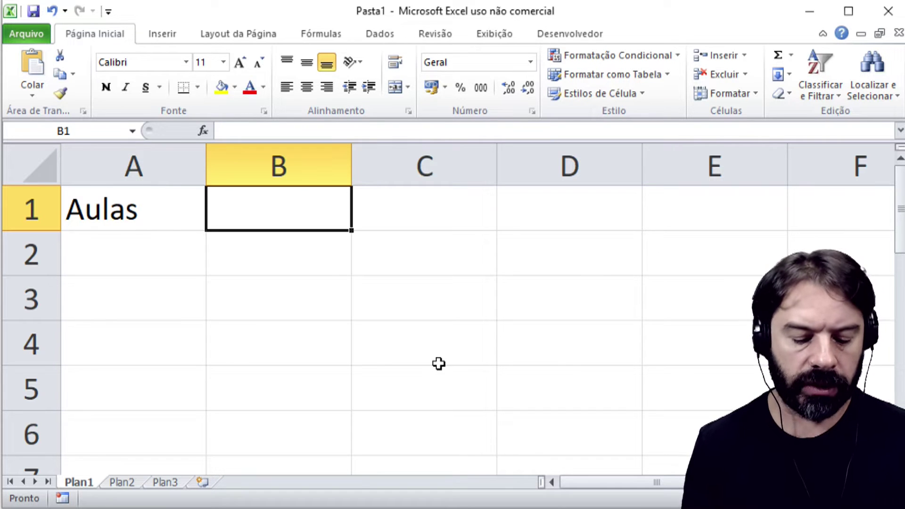
type("Cursos")
key("Return")
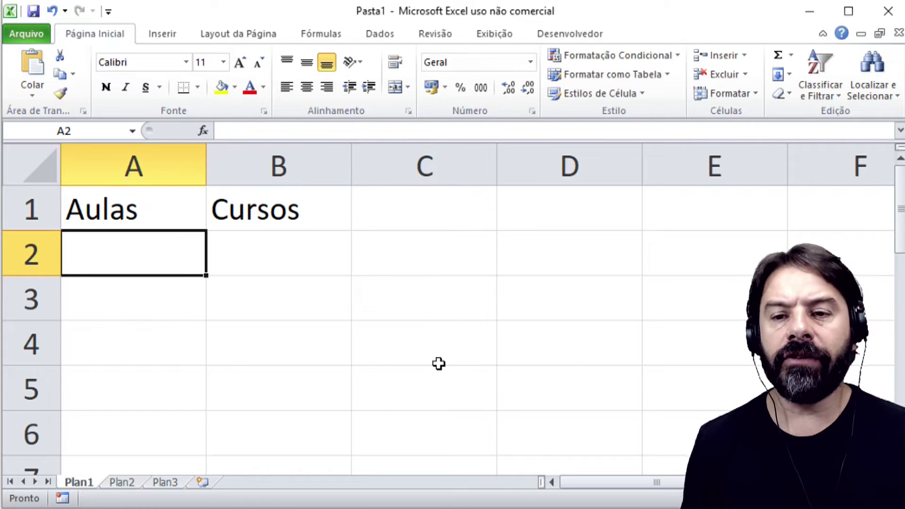
Fill row 2 with 1 in A2 and Informática in B2
type("2")
key("ctrl+Return")
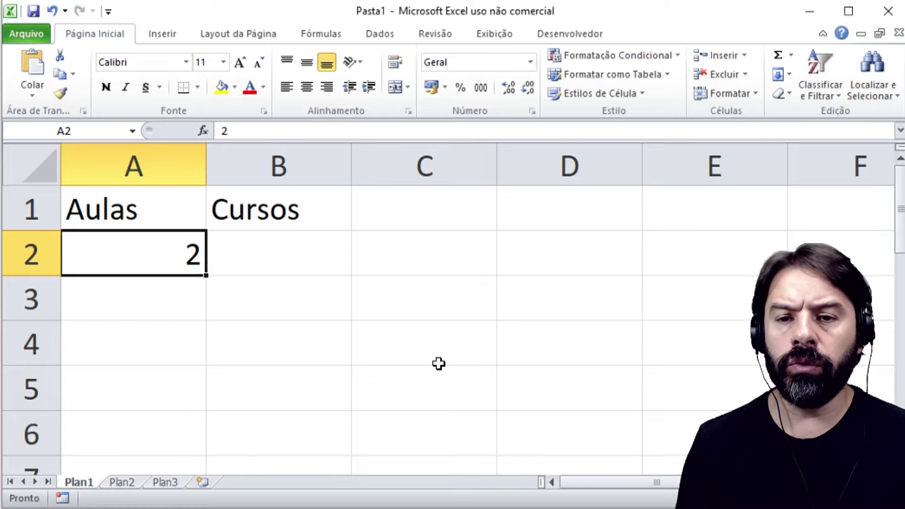
type("1")
key("Tab")
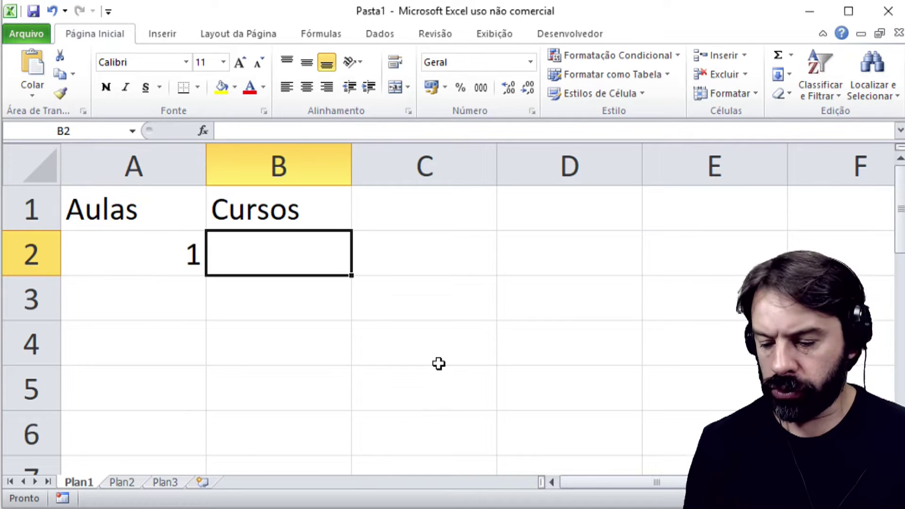
type("Informátic")
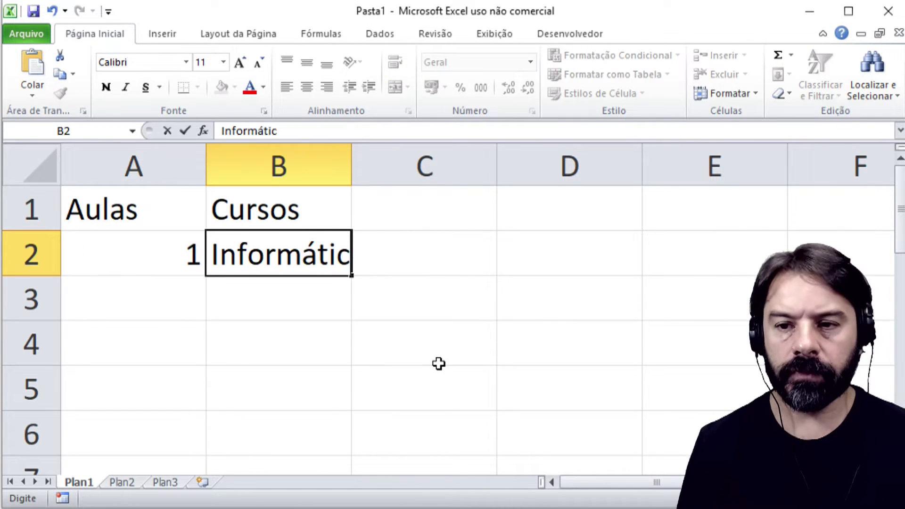
type("a")
key("Return")
Widen column B and fill row 3 with 2 and Matemática
left_click_drag(352, 158, 403, 158)
left_click(177, 277)
type("2")
key("Tab")
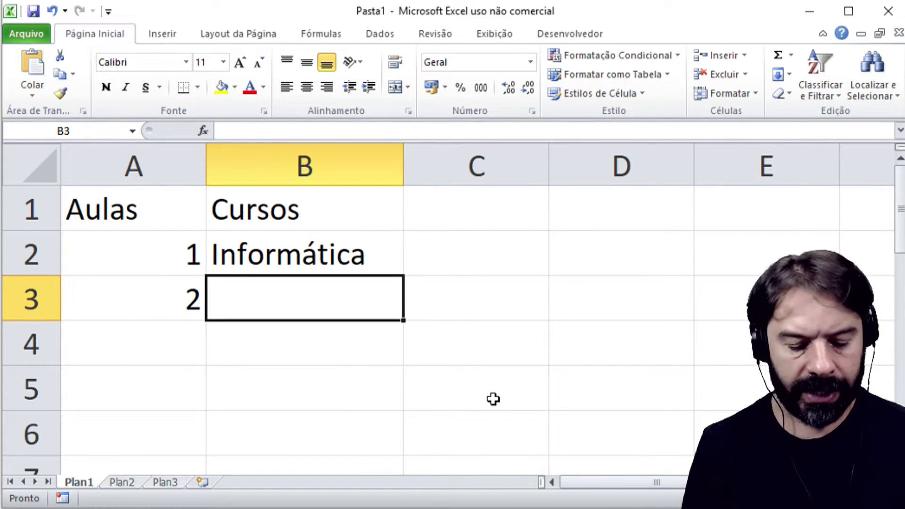
type("Matemática")
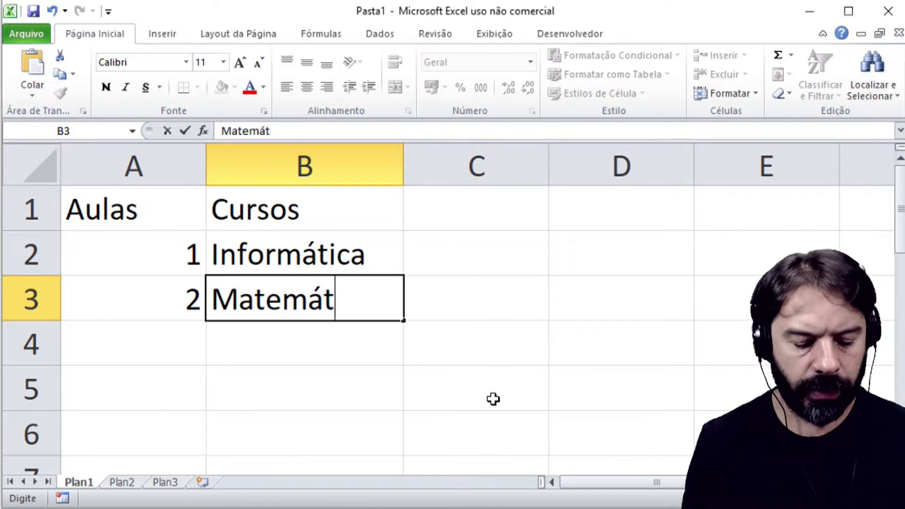
key("ctrl+Return")
Return the selection to cell B2 and switch back to the question slide
key("Left")
key("Up")
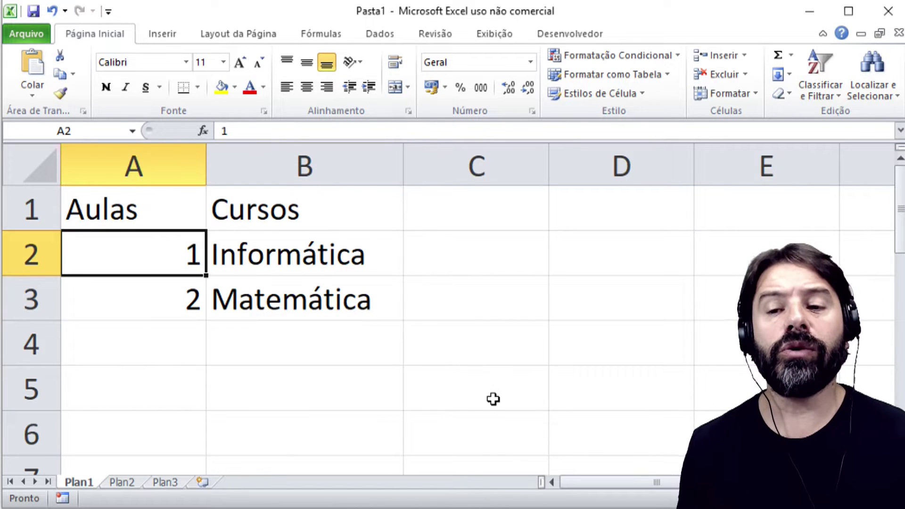
key("Right")
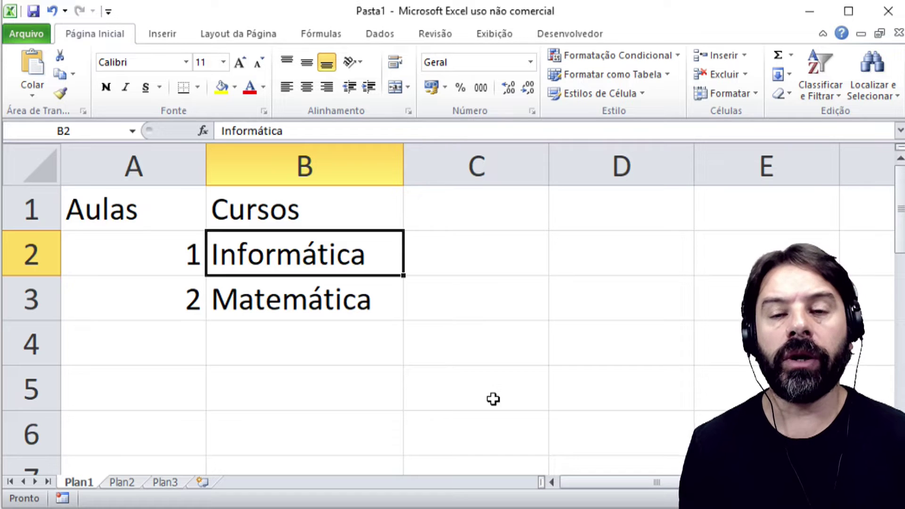
key("alt+Tab")
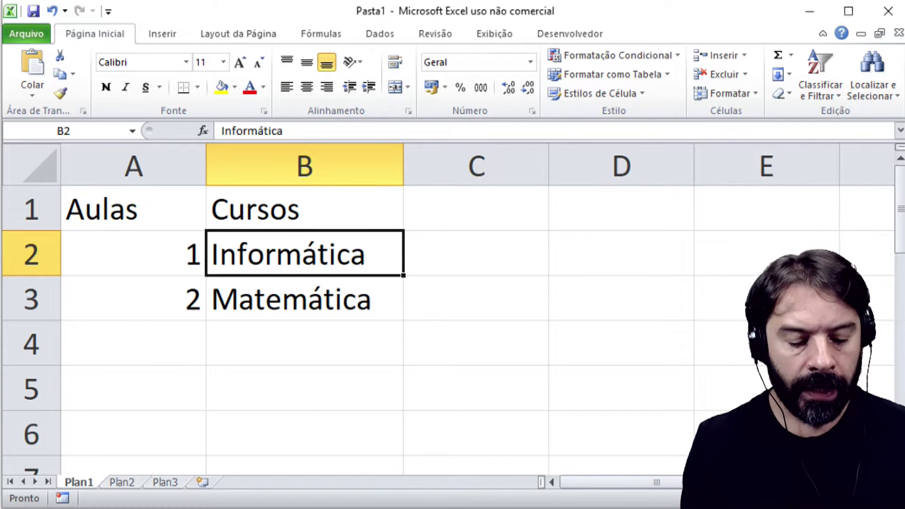
key("shift+F2")
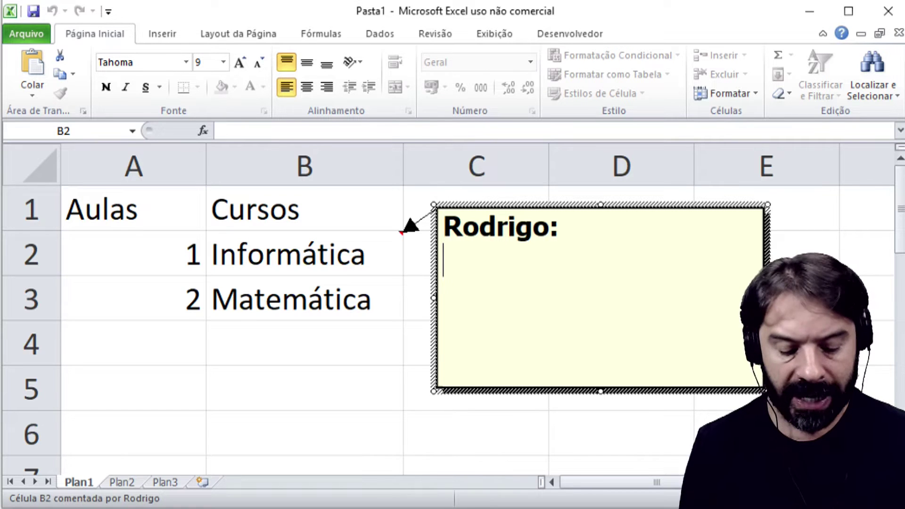
Add the comment 'Cuidar o lkfdlgkfg' to cell B2 and close the comment box
type("Cuidar ")
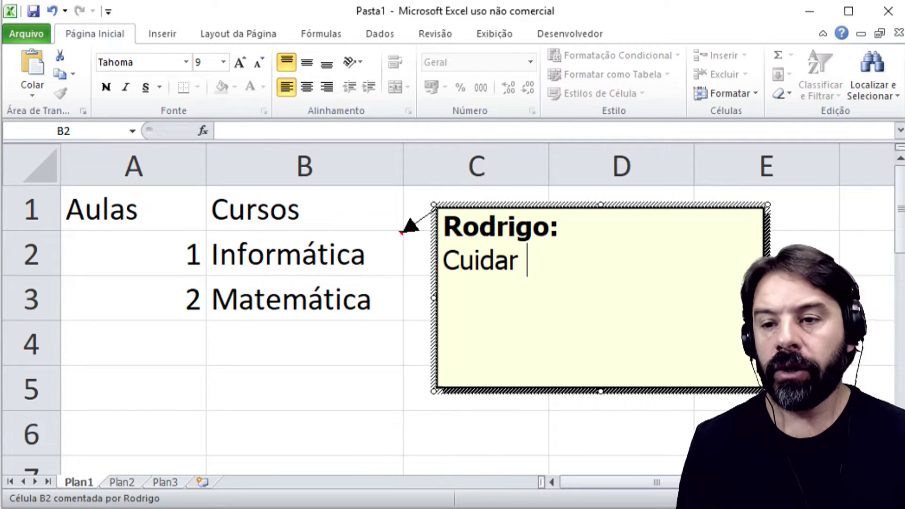
type("o lkfdlgkfg")
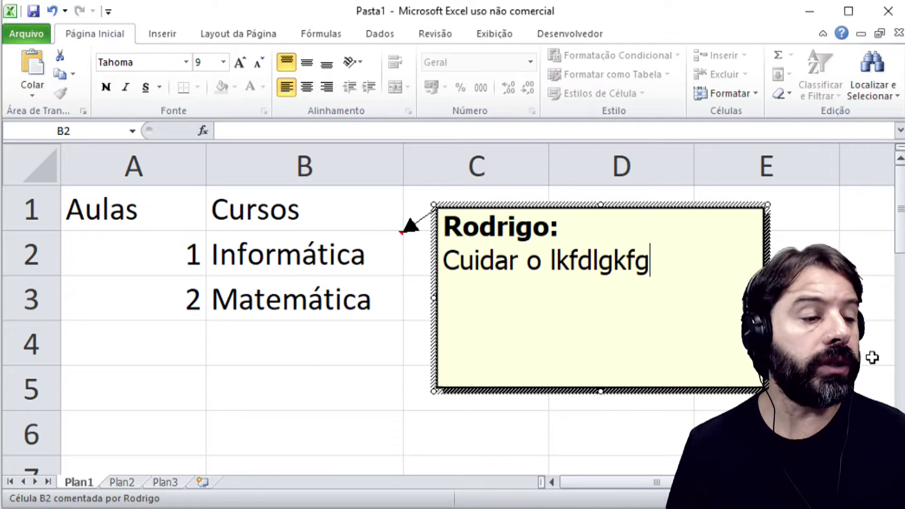
left_click(277, 338)
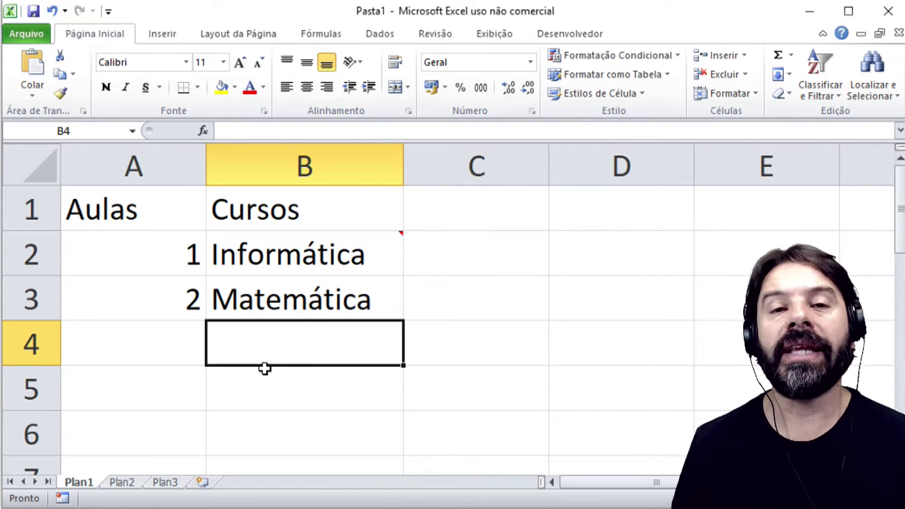
mouse_move(351, 242)
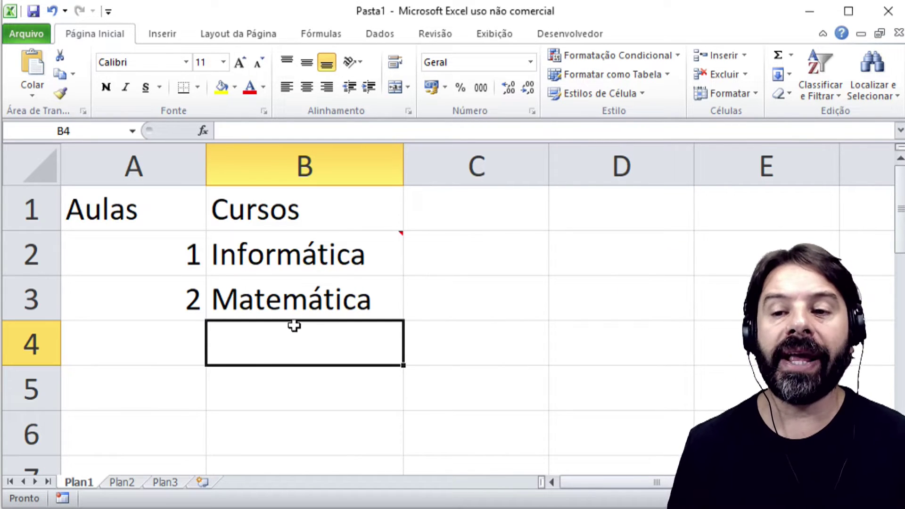
mouse_move(333, 261)
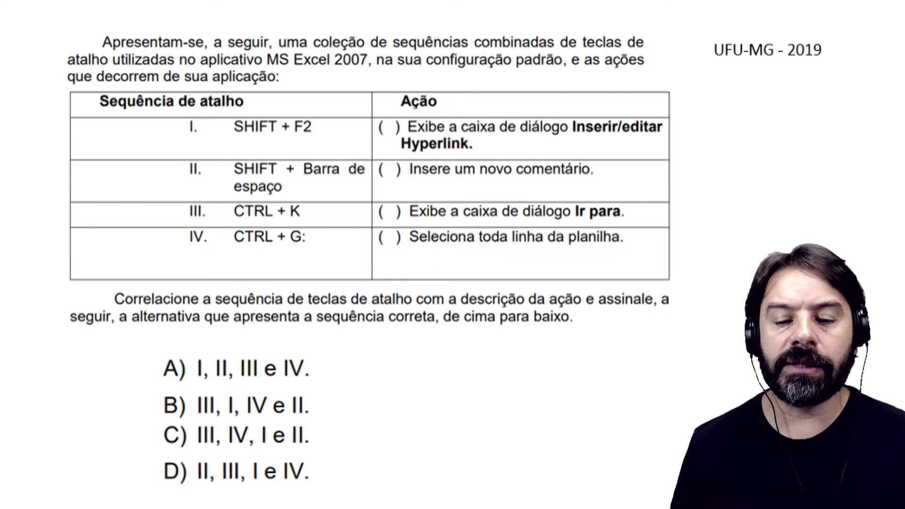
key("alt+Tab")
left_click(360, 298)
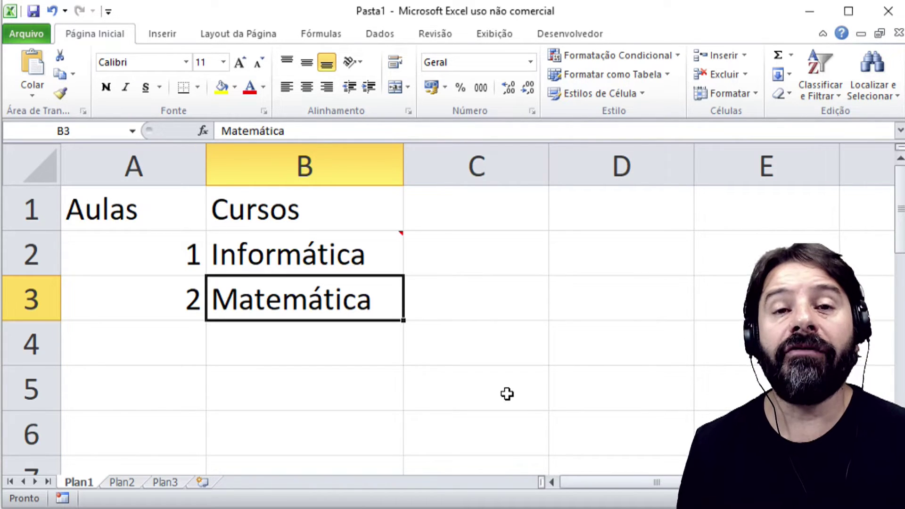
key("shift+space")
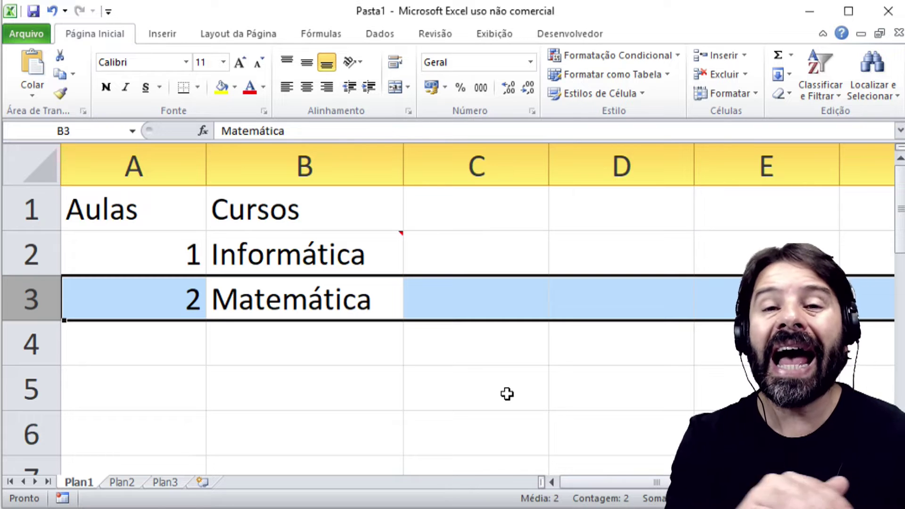
left_click(342, 350)
left_click(308, 195)
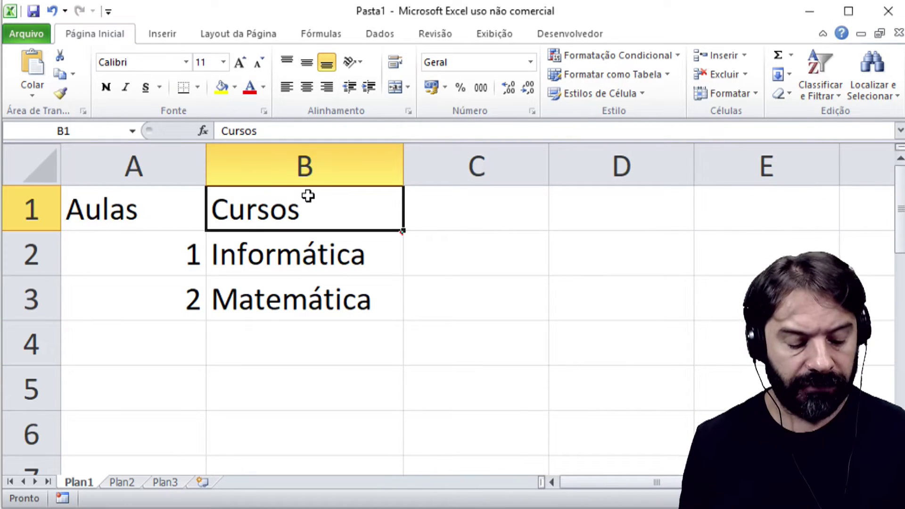
key("shift+space")
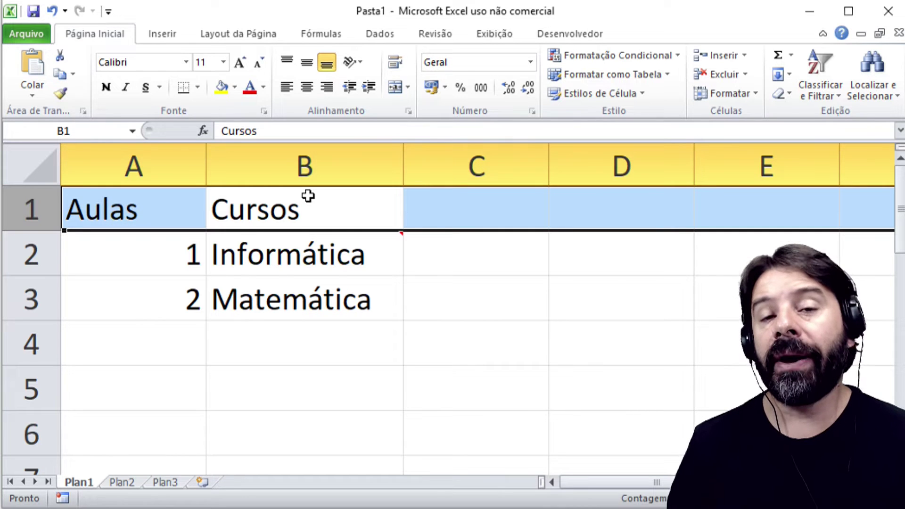
left_click(279, 324)
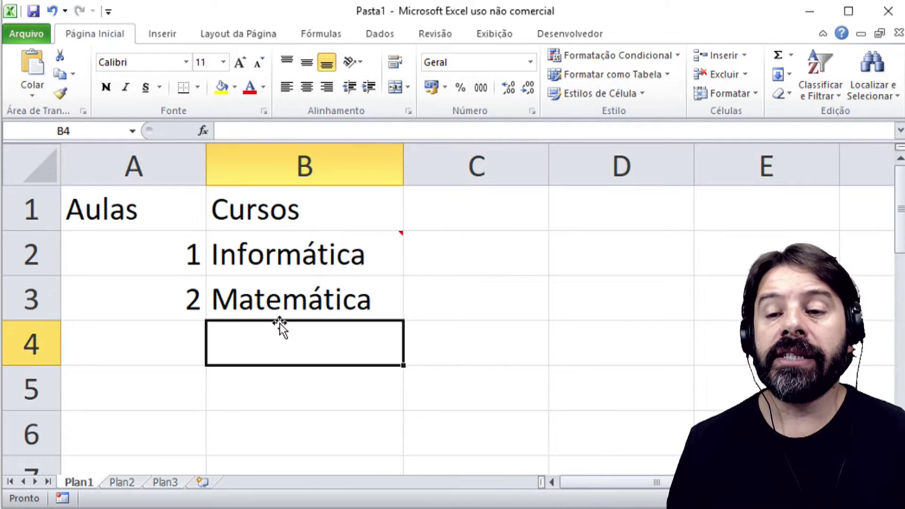
left_click(231, 305)
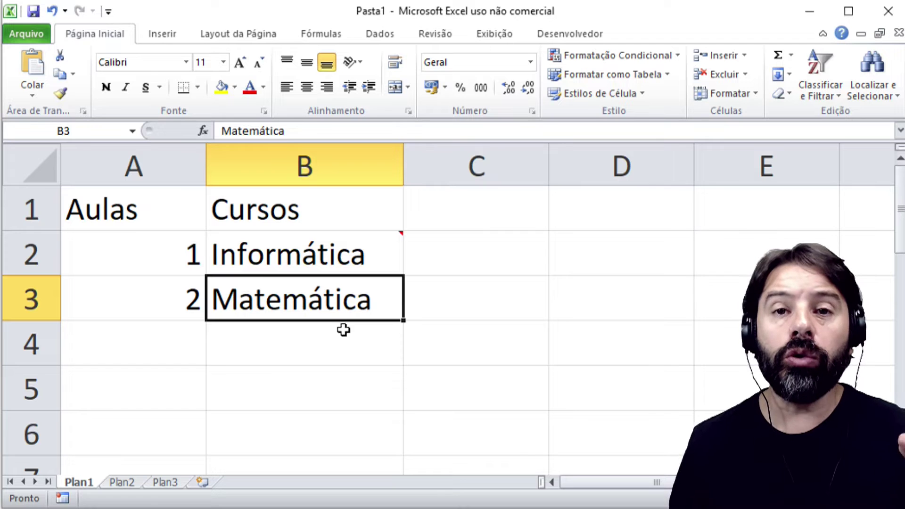
key("ctrl+space")
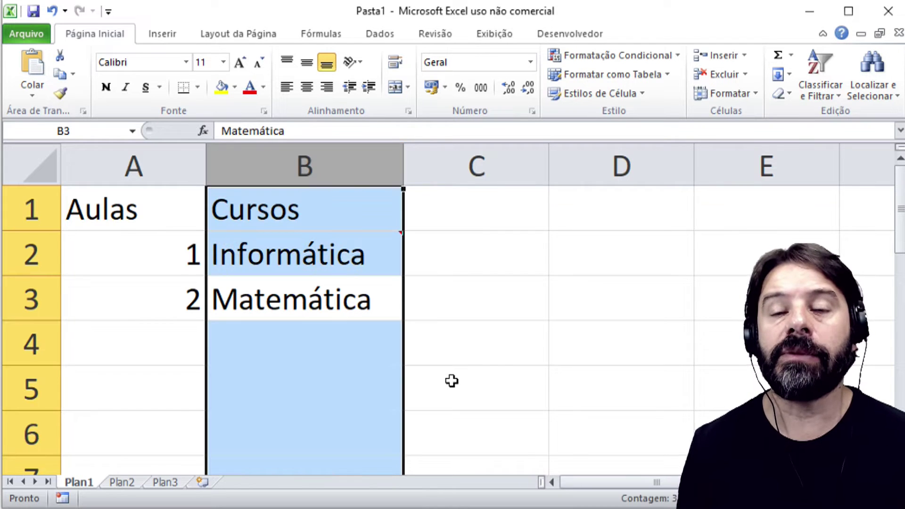
left_click(345, 290)
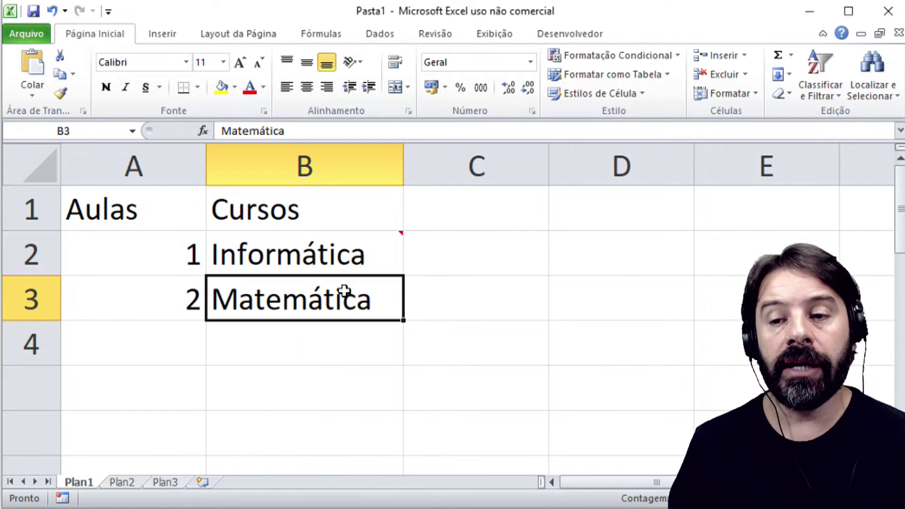
key("shift+space")
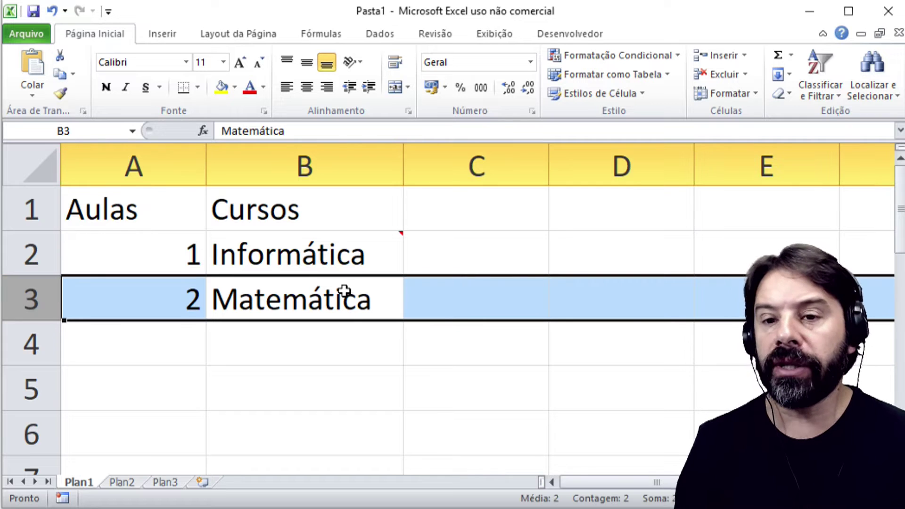
left_click(337, 335)
key("ctrl+space")
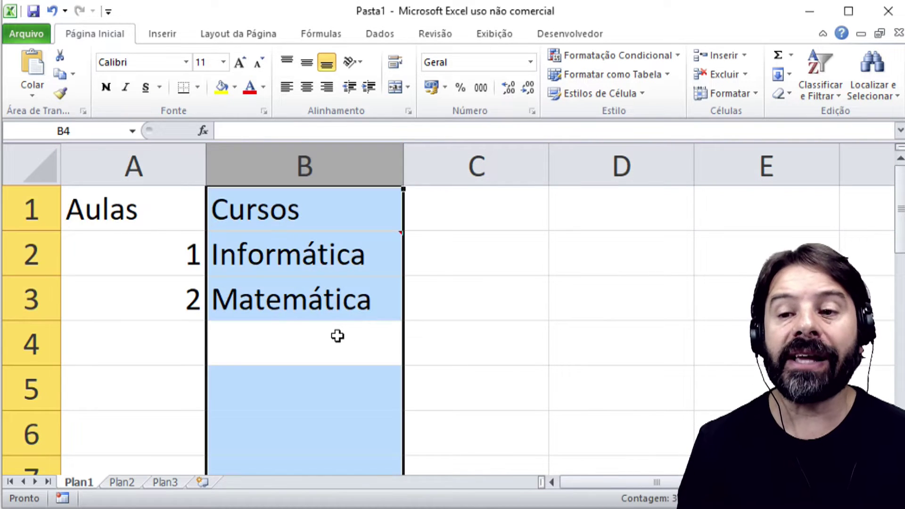
left_click(300, 296)
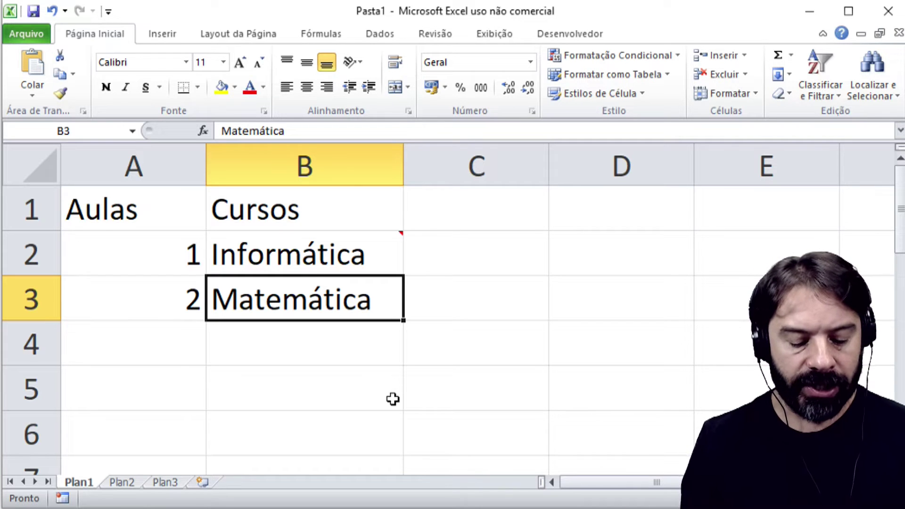
key("ctrl+k")
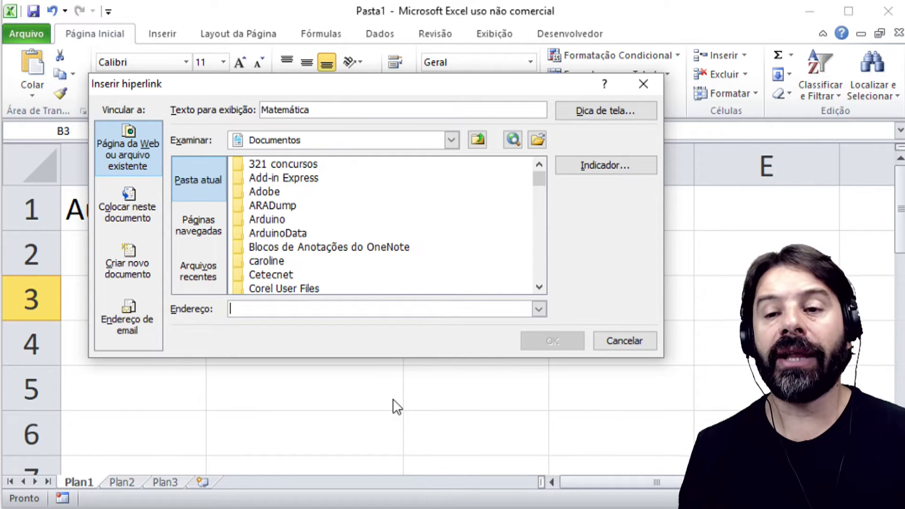
type("http://www.veonconcurso.com.br/")
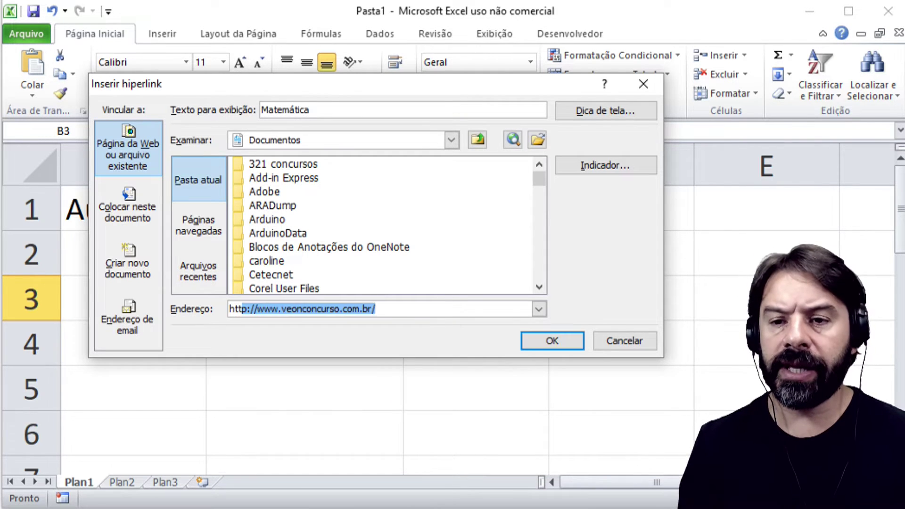
key("End")
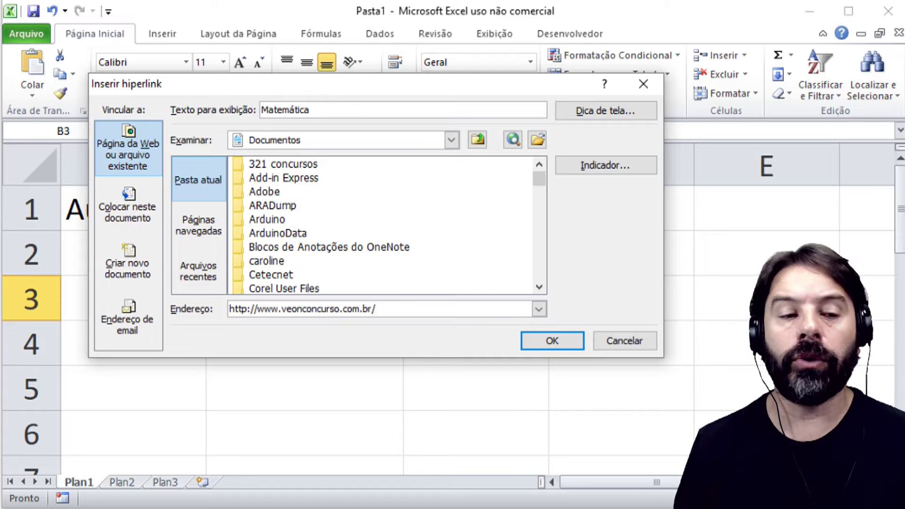
left_click(546, 341)
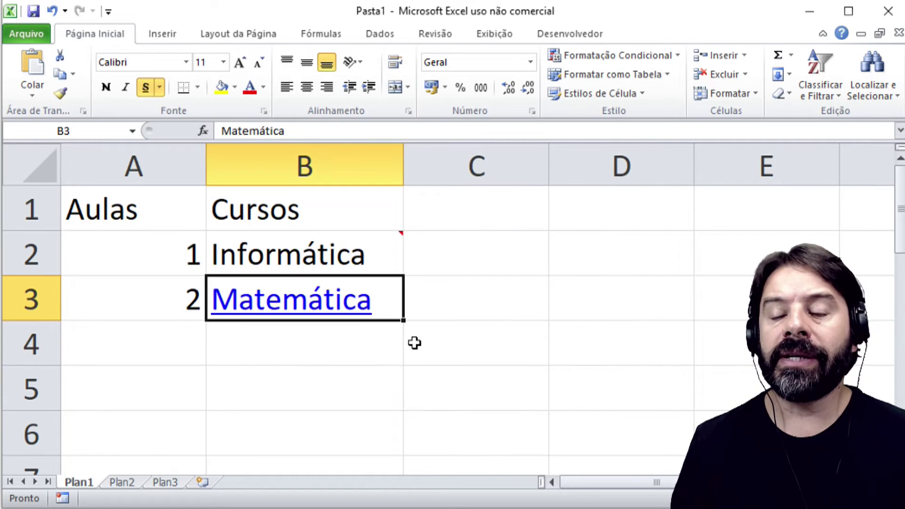
left_click(335, 388)
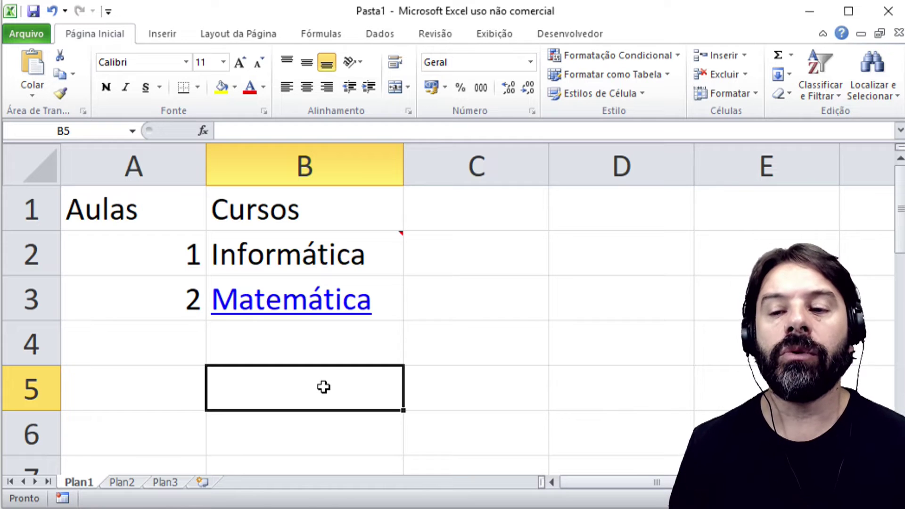
mouse_move(293, 316)
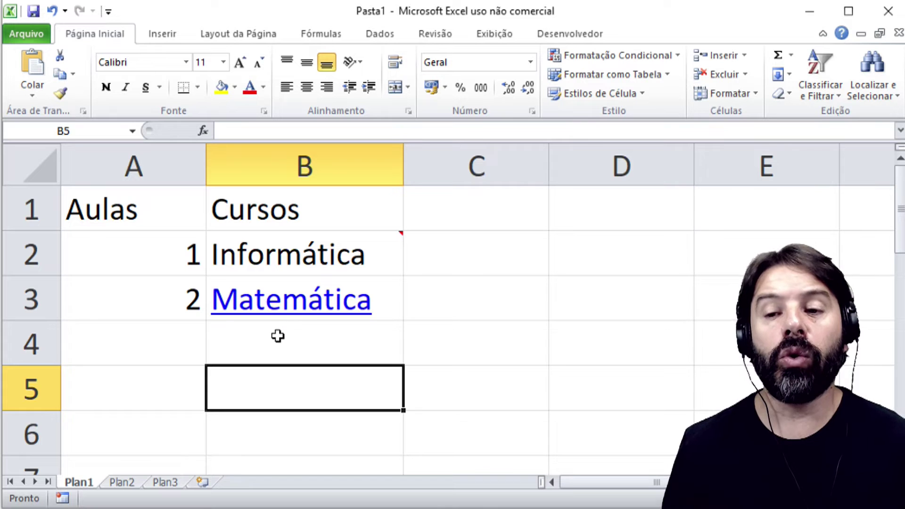
left_click(278, 333)
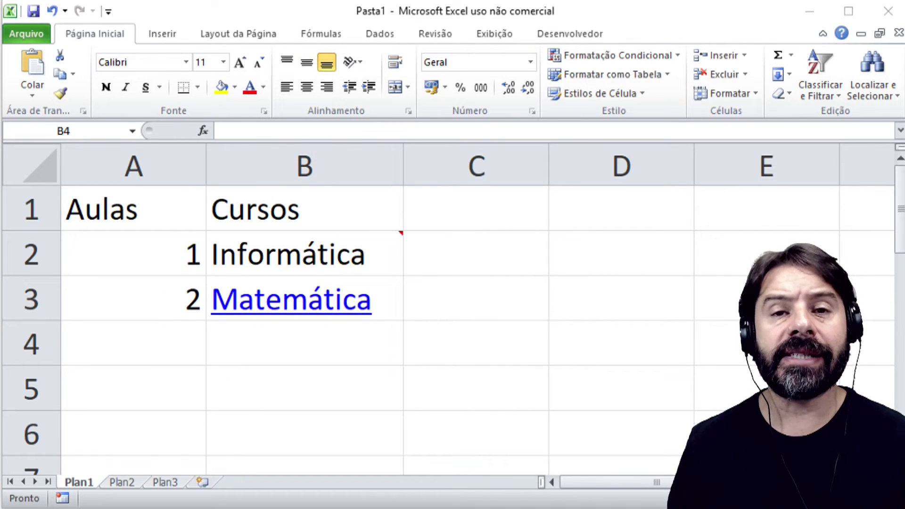
Use Go To (F5) to jump to cell A1, then to cell B5
left_click(501, 347)
key("F5")
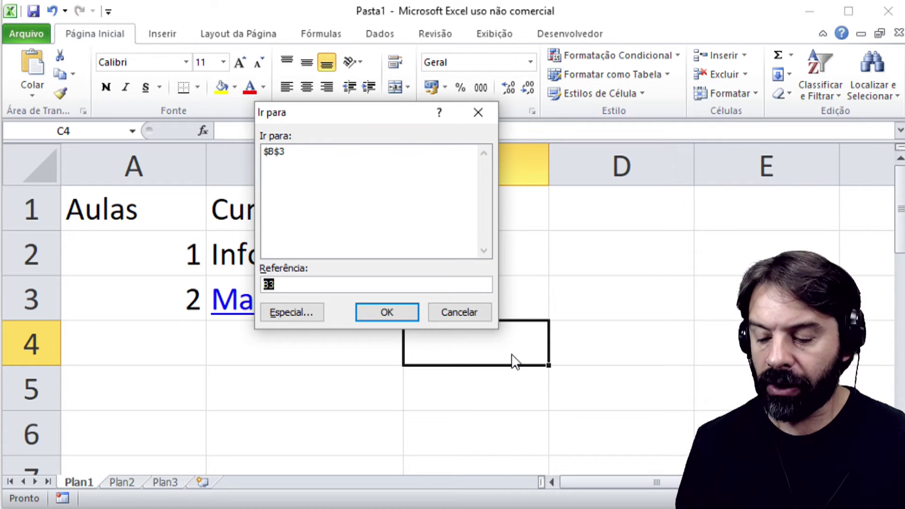
type("A1")
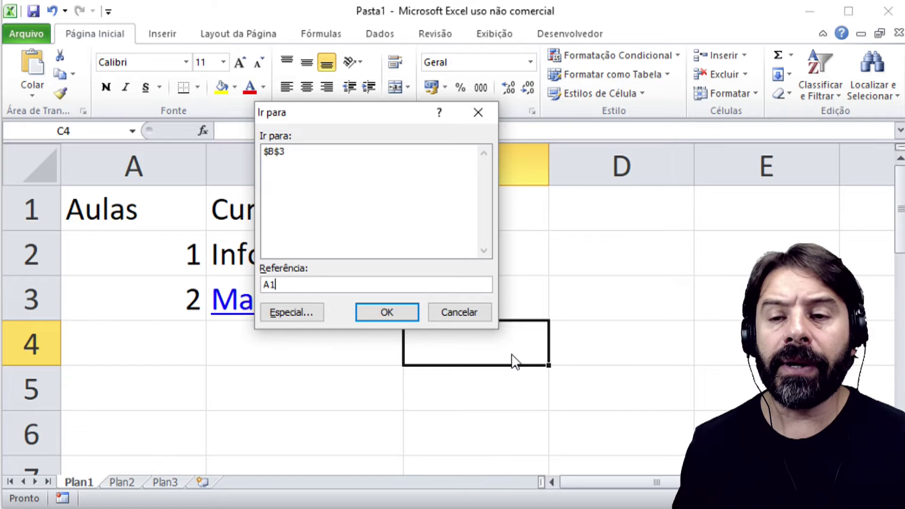
key("Return")
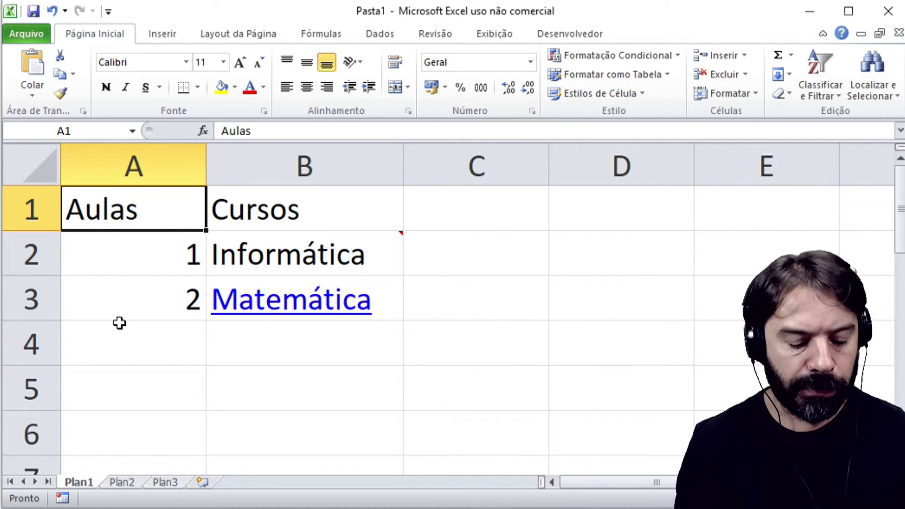
key("F5")
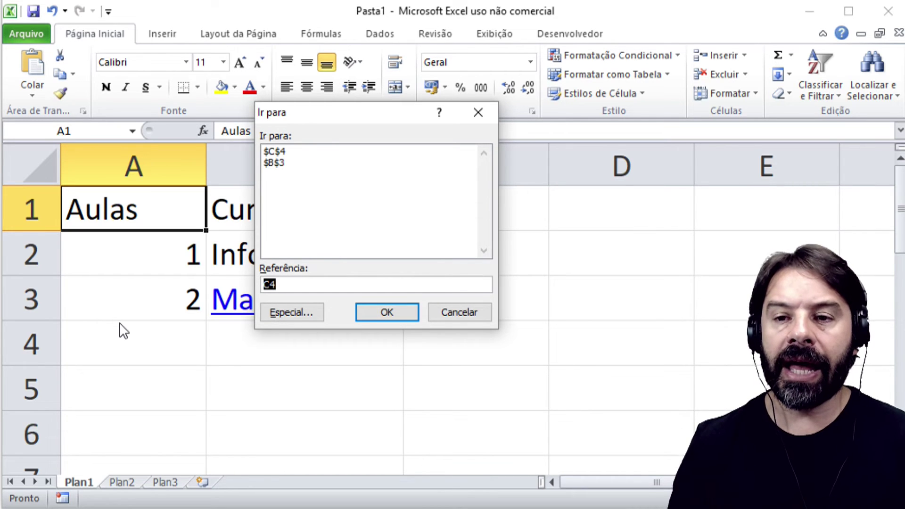
type("B5")
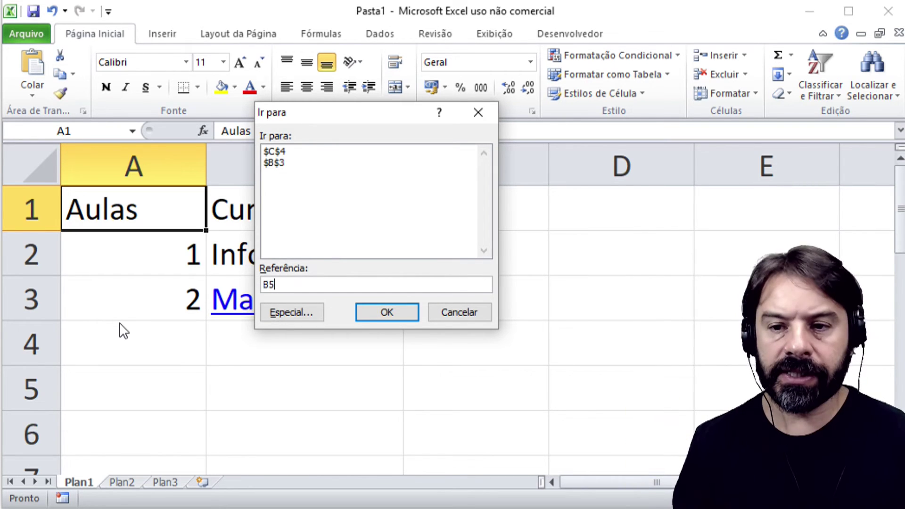
key("Return")
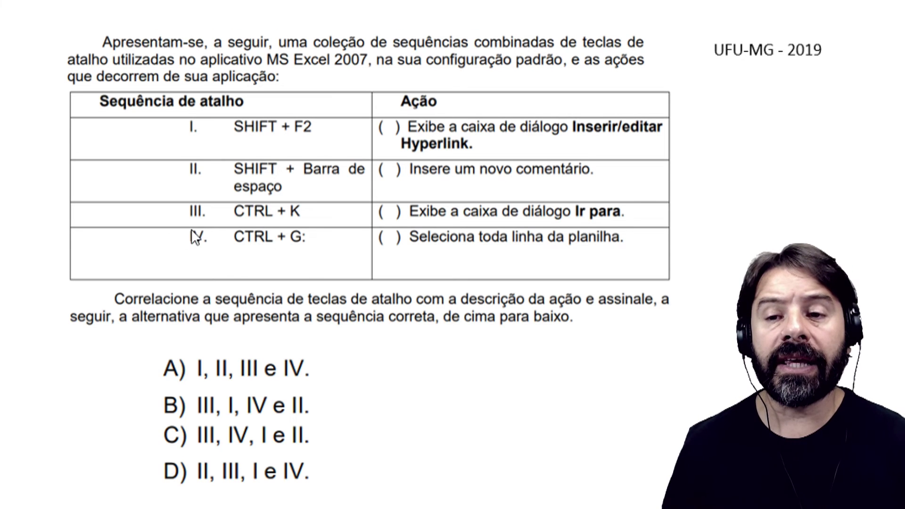
Write III, I, IV, II in the Ação blanks, mark option B, and advance
left_click(419, 136)
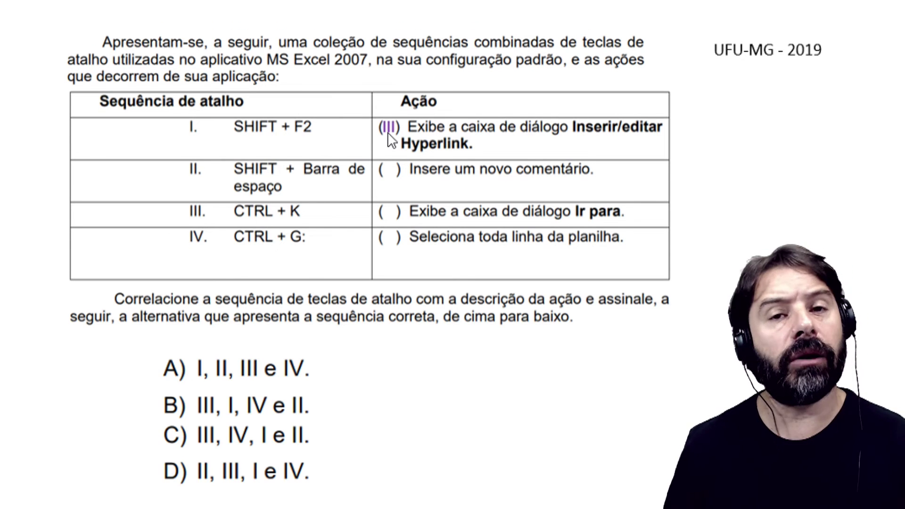
left_click(399, 182)
type("I")
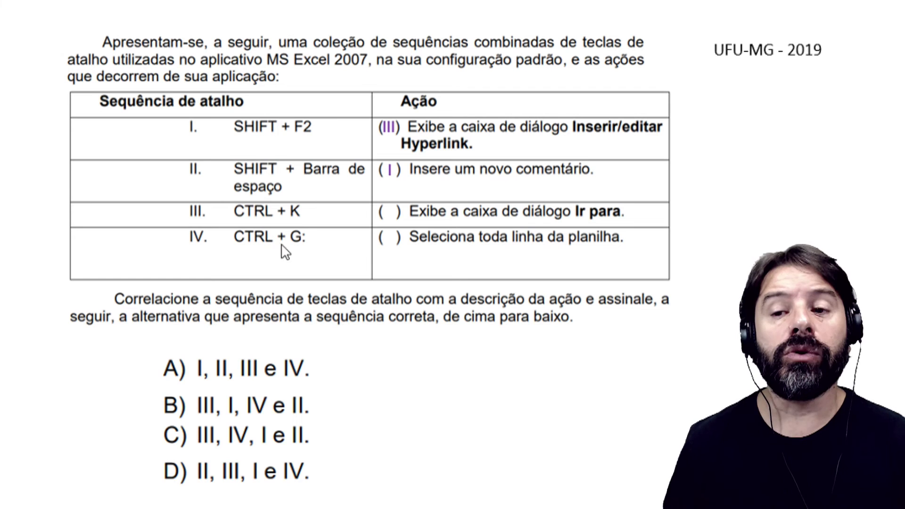
left_click(389, 212)
type("IV")
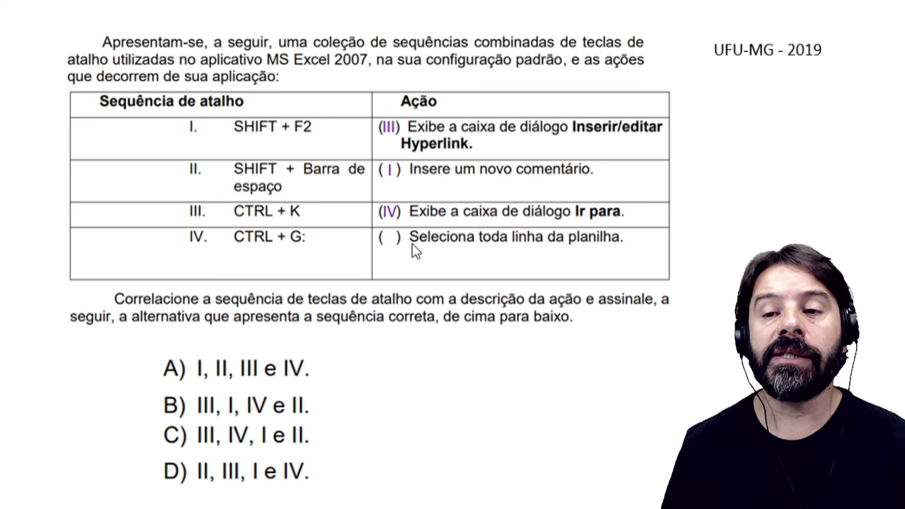
type("II")
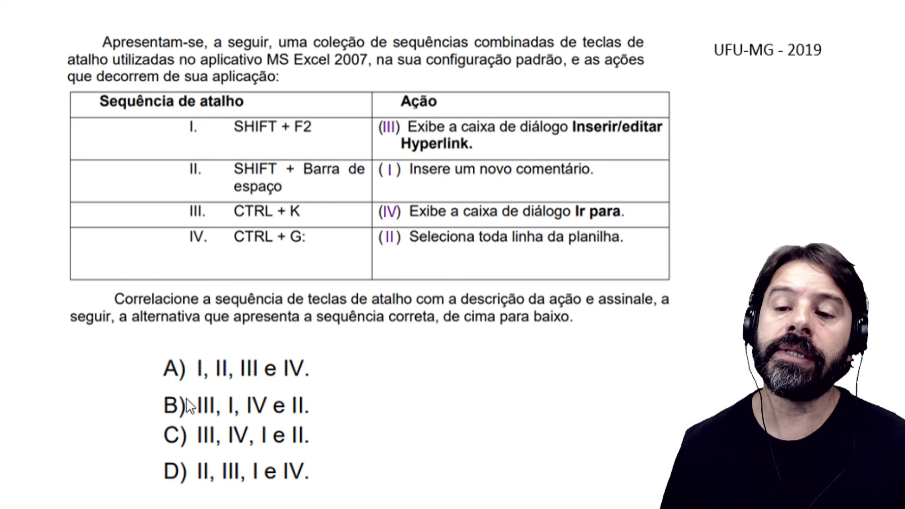
key("Right")
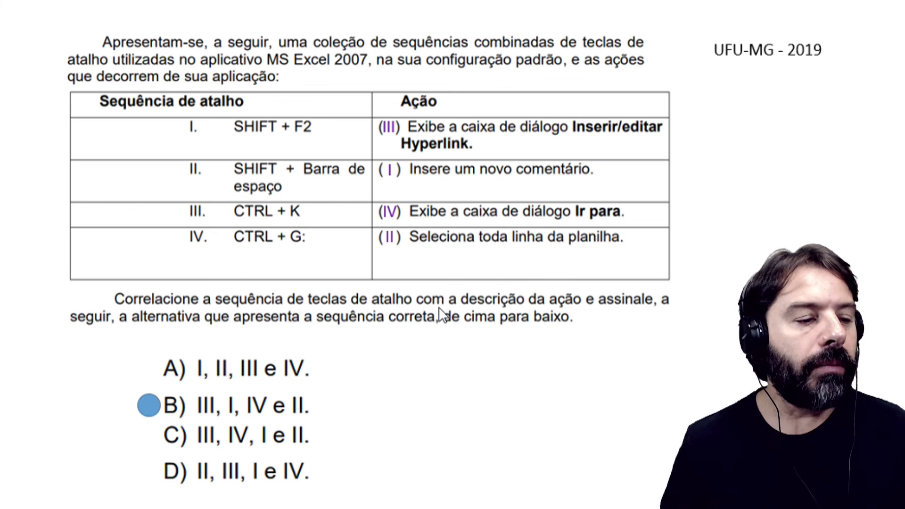
key("Right")
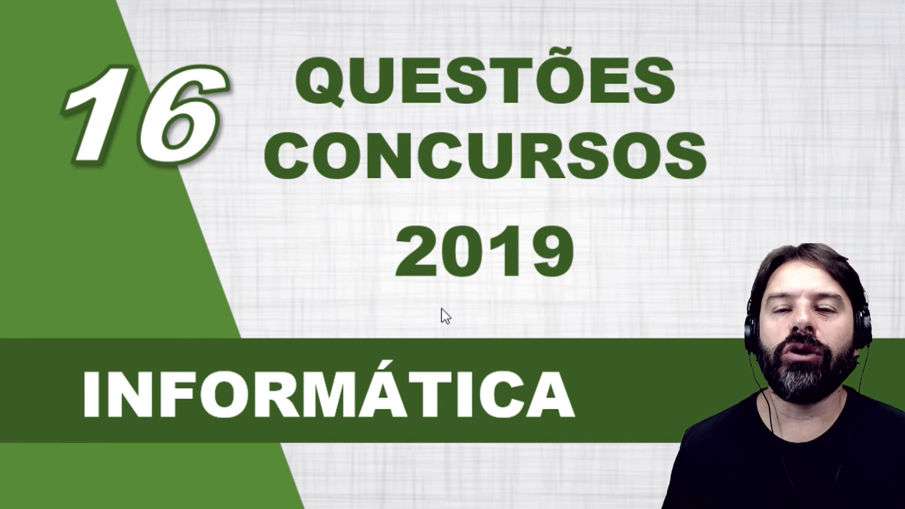